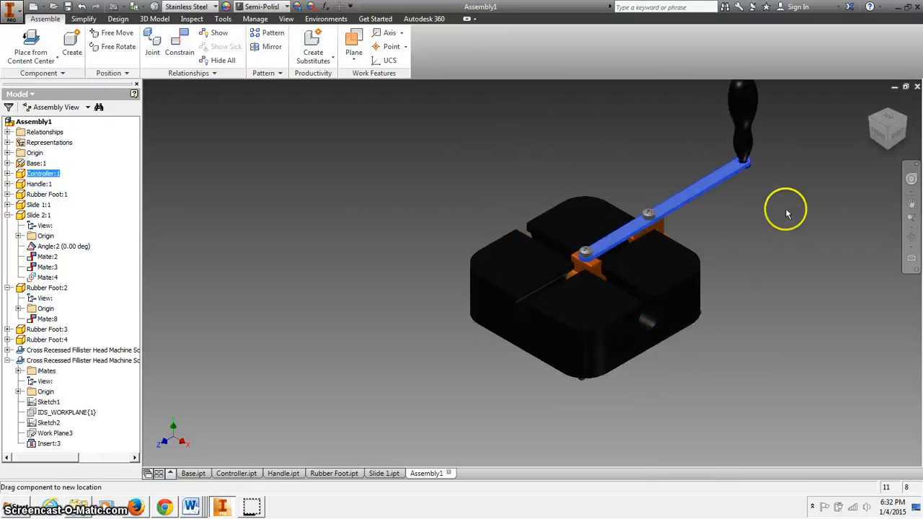
- Apply a directed angle constraint of 0.00 deg between the base's front side face and the controller arm's long side face
left_click(792, 378)
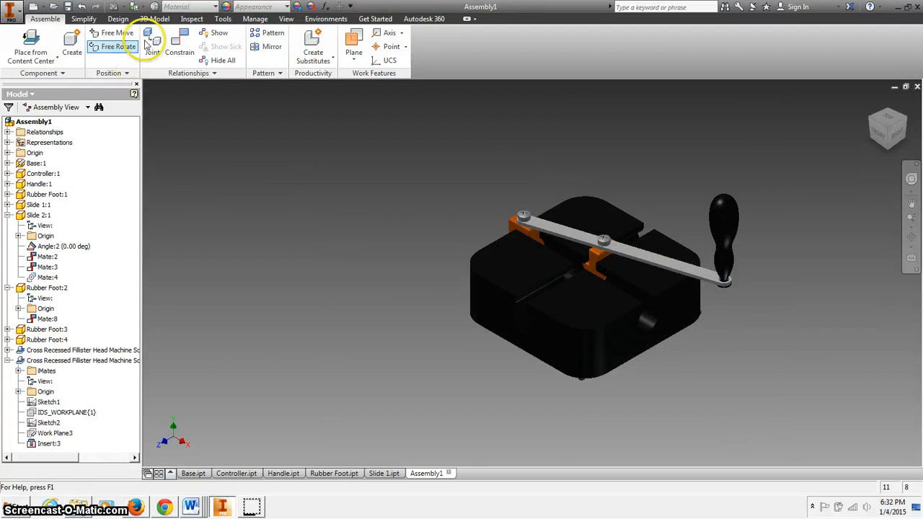
left_click(177, 47)
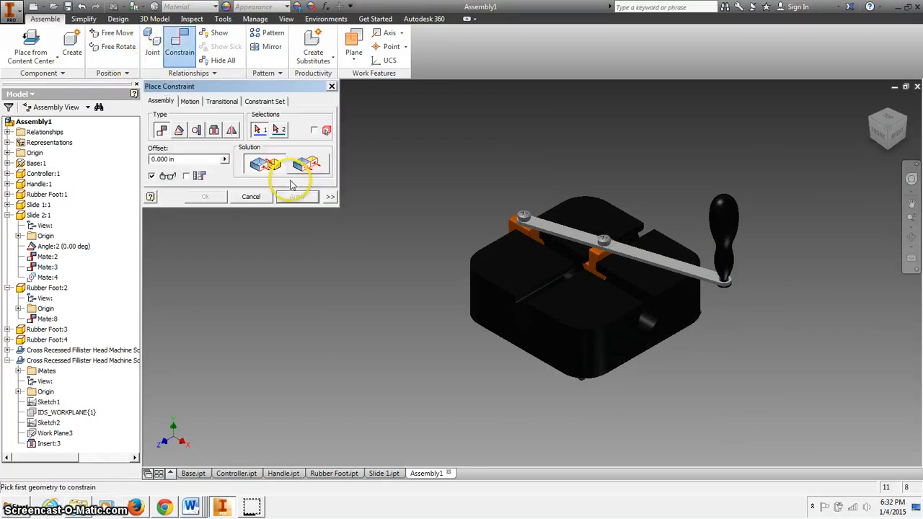
left_click(181, 133)
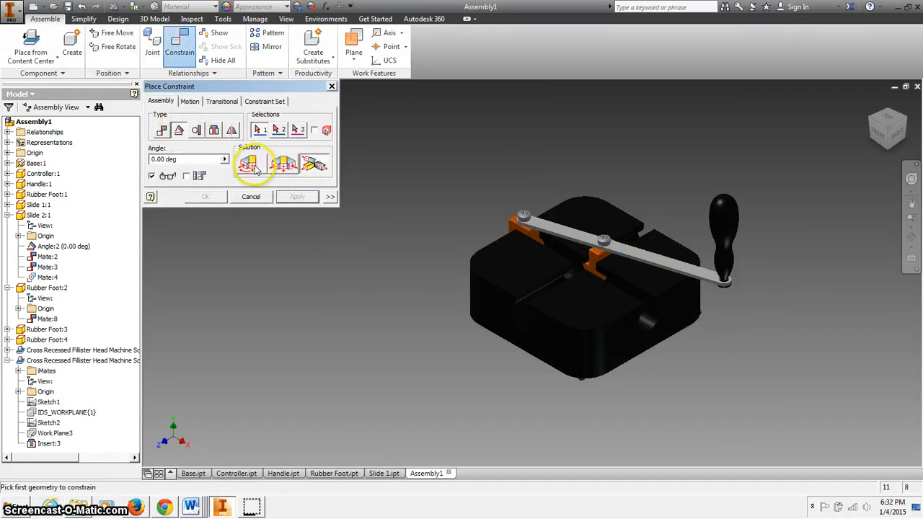
left_click(542, 339)
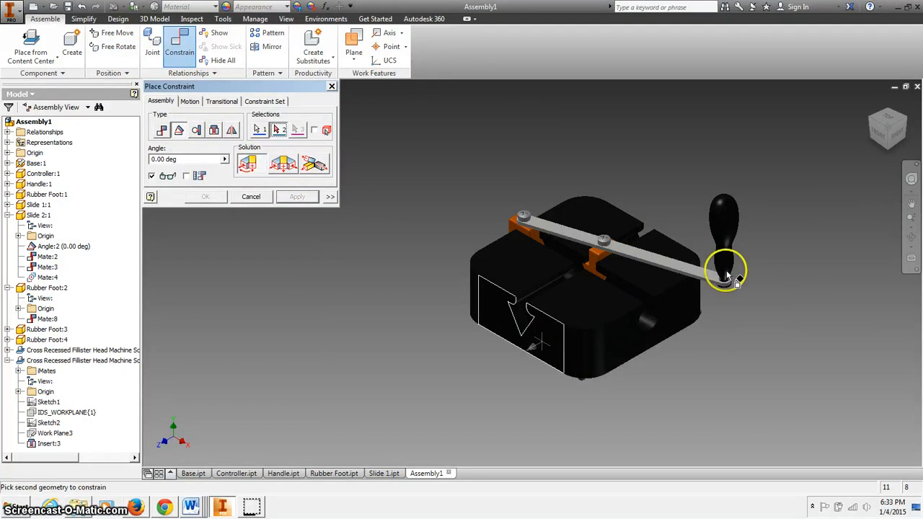
scroll(698, 282, "up", 5)
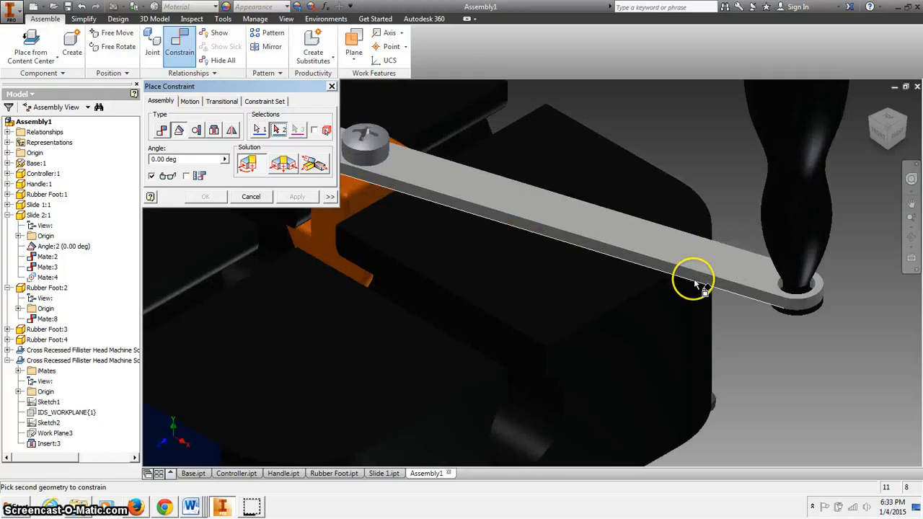
left_click(689, 281)
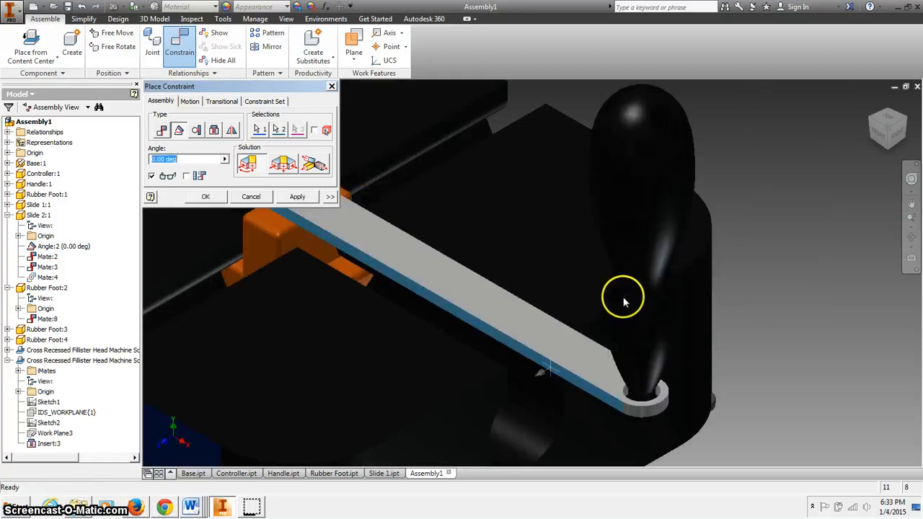
scroll(724, 274, "down", 5)
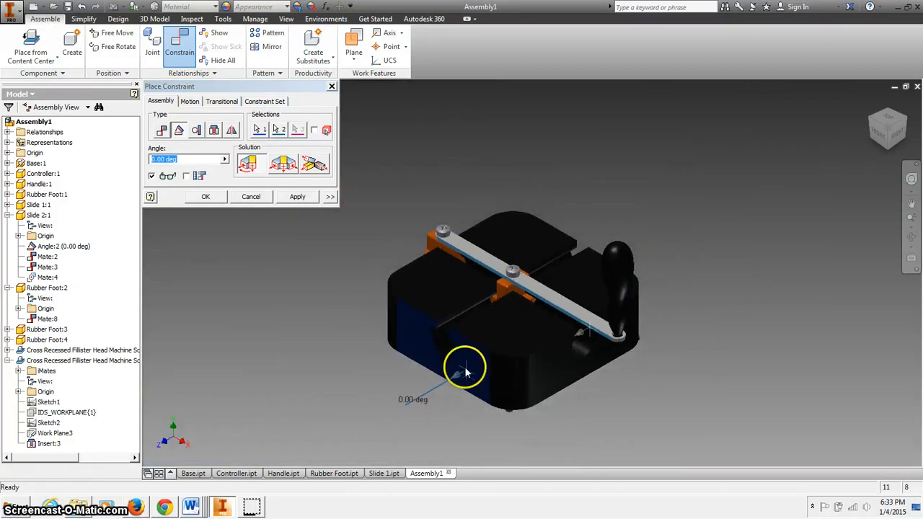
left_click(300, 197)
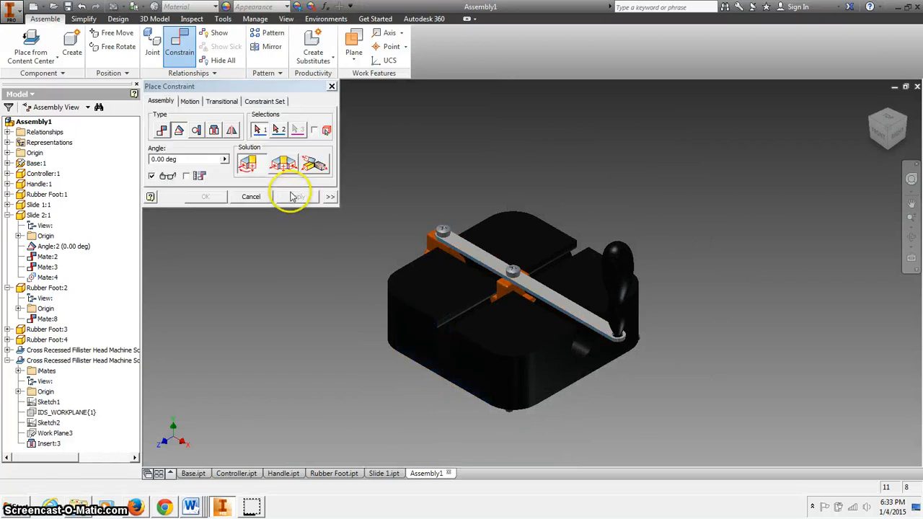
left_click(331, 87)
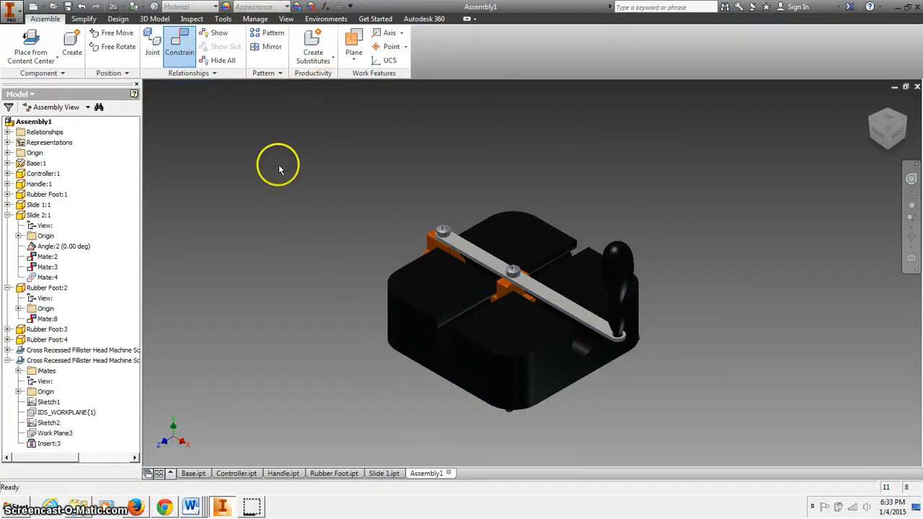
- Drive the controller's new angle constraint from 0.00 to 360 deg and play the motion forward
left_click(584, 326)
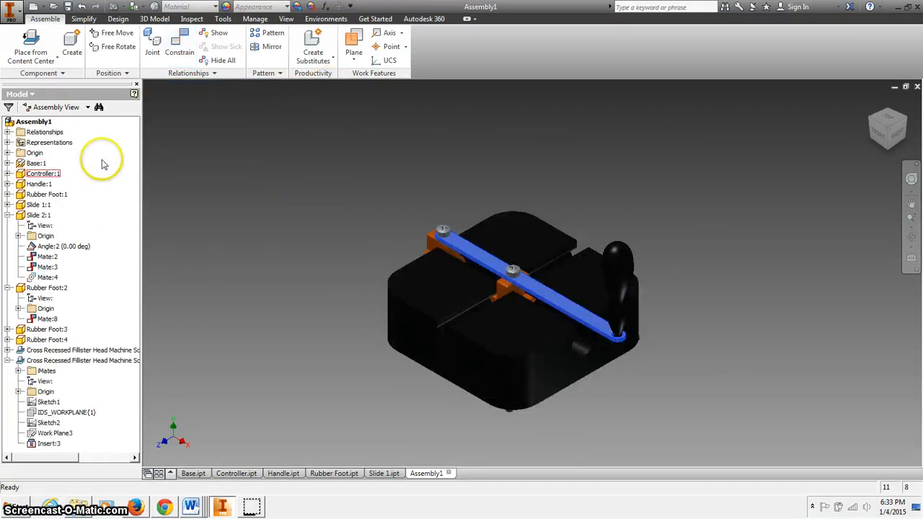
left_click(9, 174)
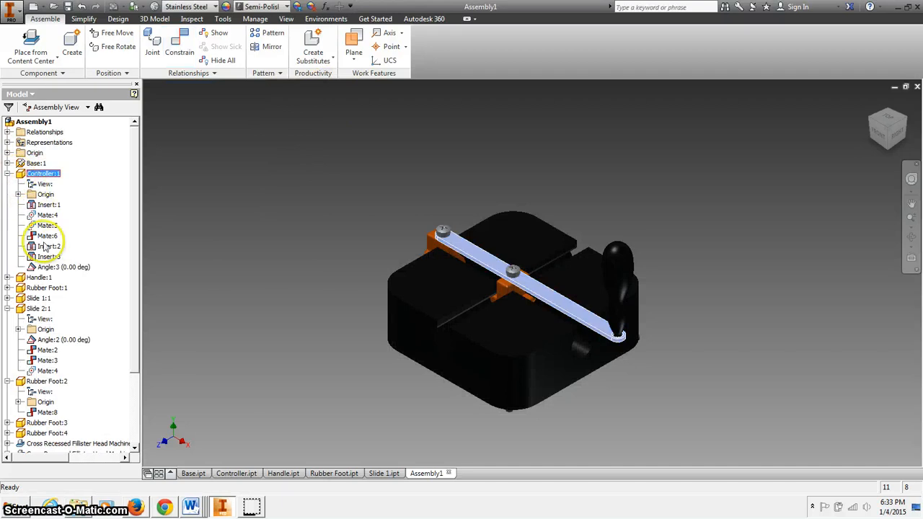
left_click(58, 268)
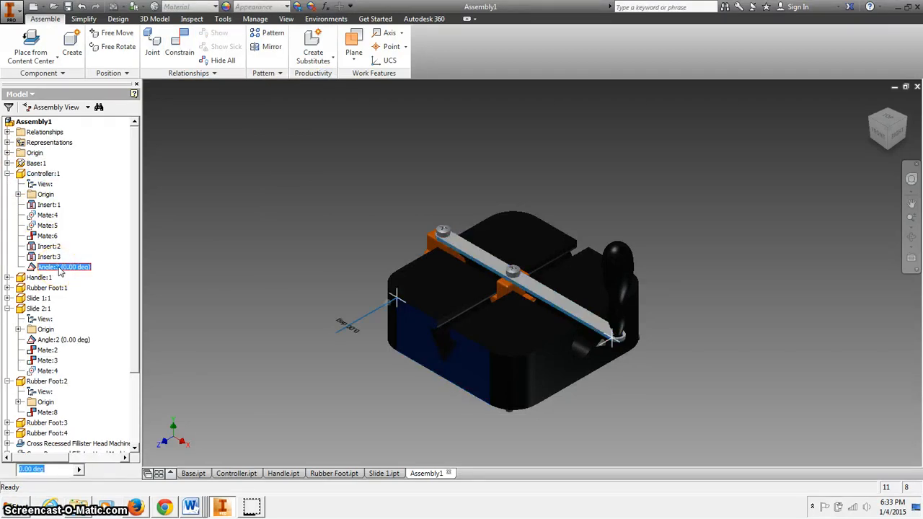
right_click(61, 270)
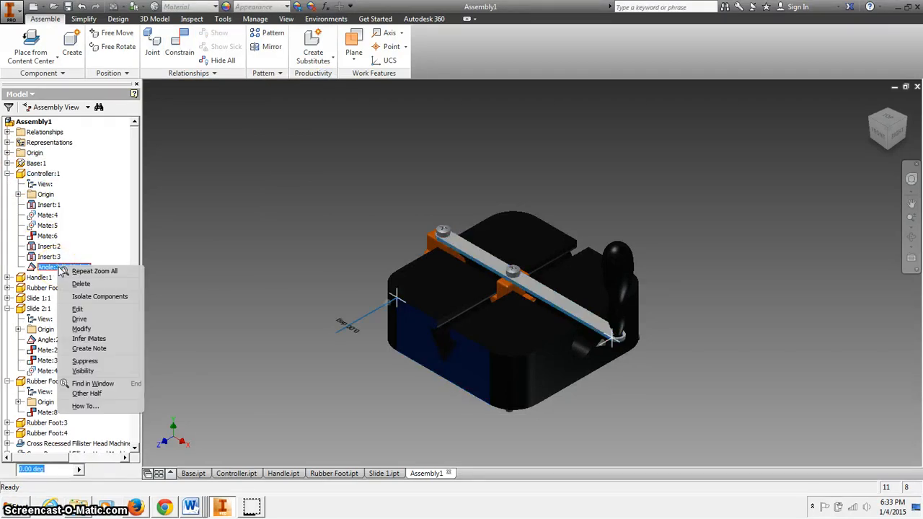
left_click(89, 320)
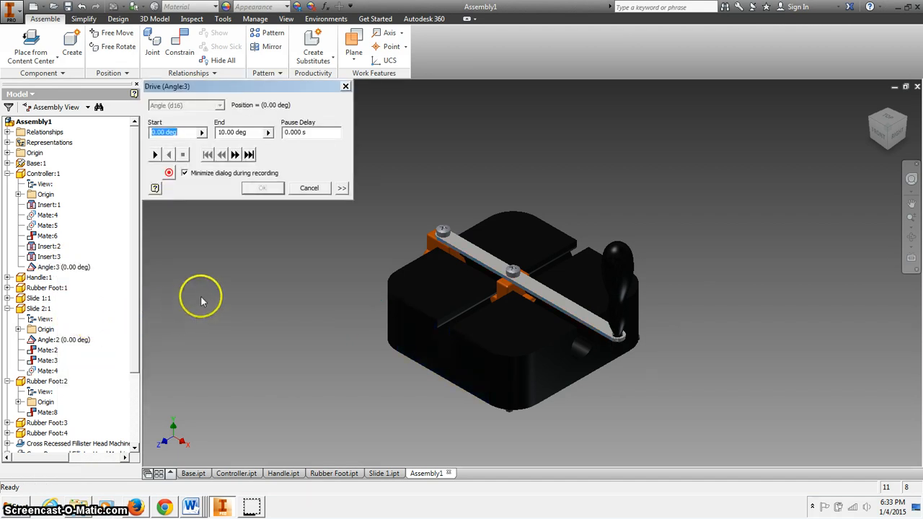
left_click(240, 132)
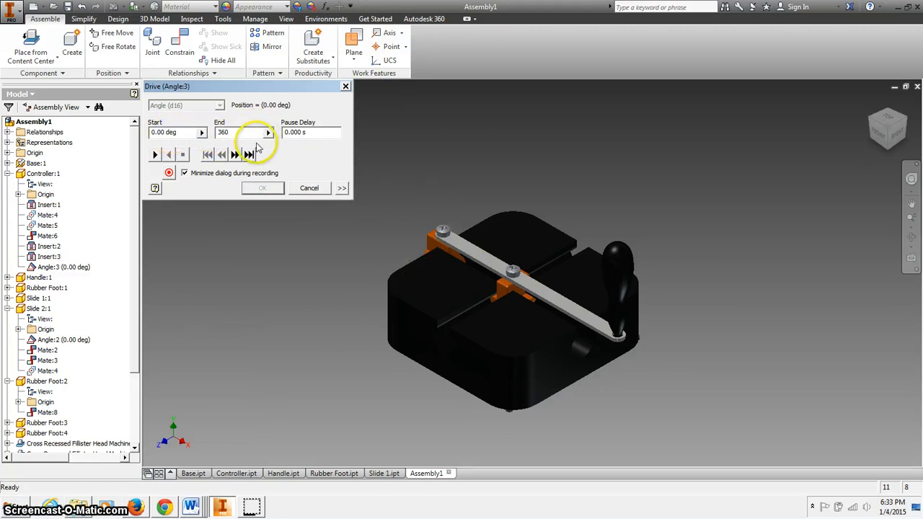
left_click(156, 156)
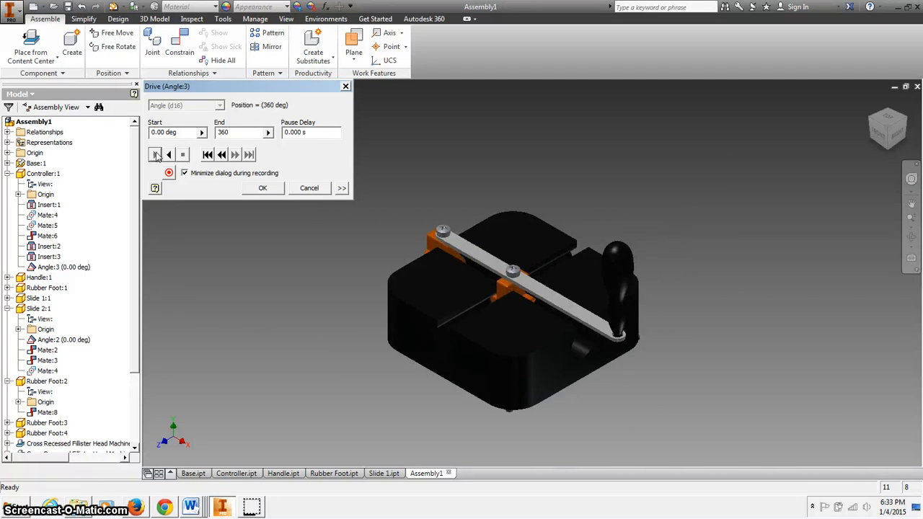
- Expand the additional drive settings and set the number of Start/End repetitions to 5
left_click(343, 187)
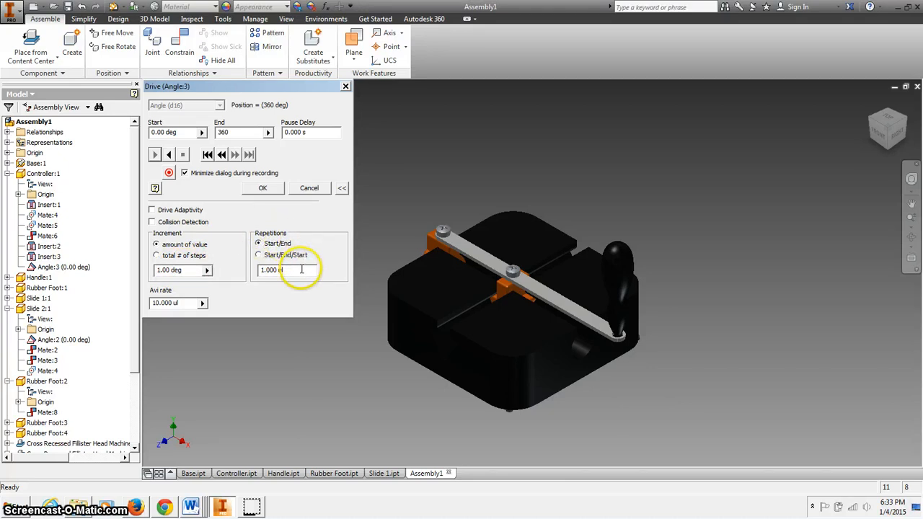
left_click_drag(302, 270, 233, 267)
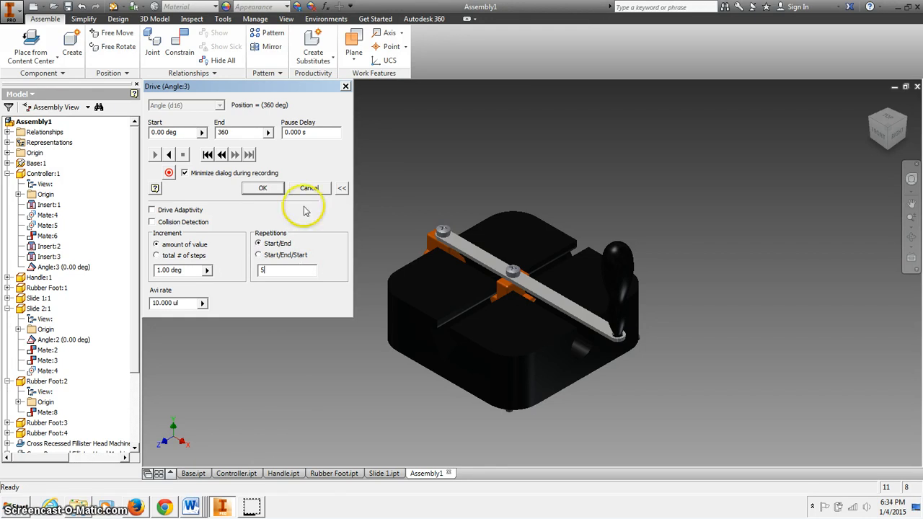
left_click(264, 188)
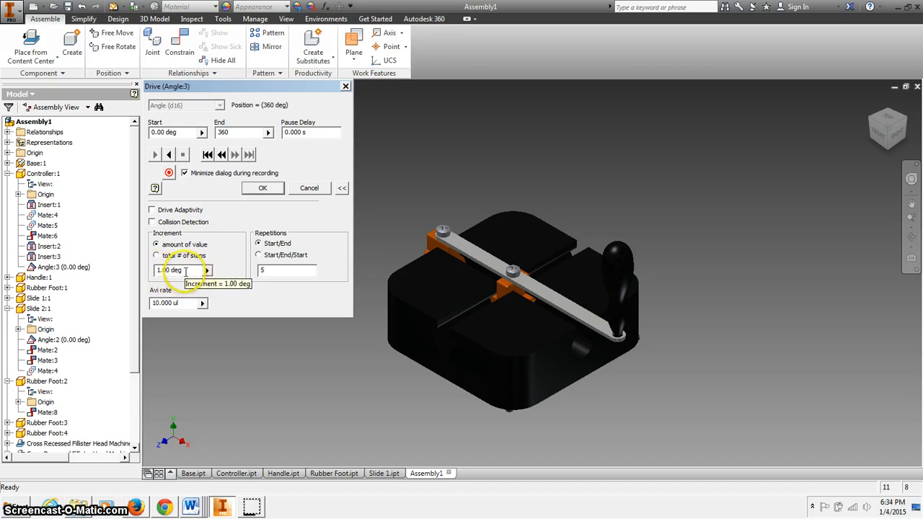
- Try a drive increment of .5 deg by playing the motion in reverse, and stop it partway
left_click(149, 269)
type(".5")
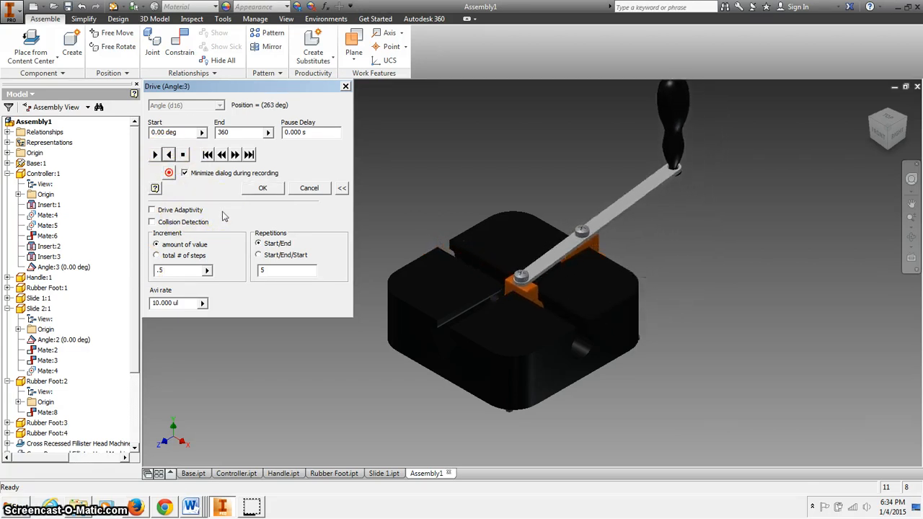
left_click(181, 157)
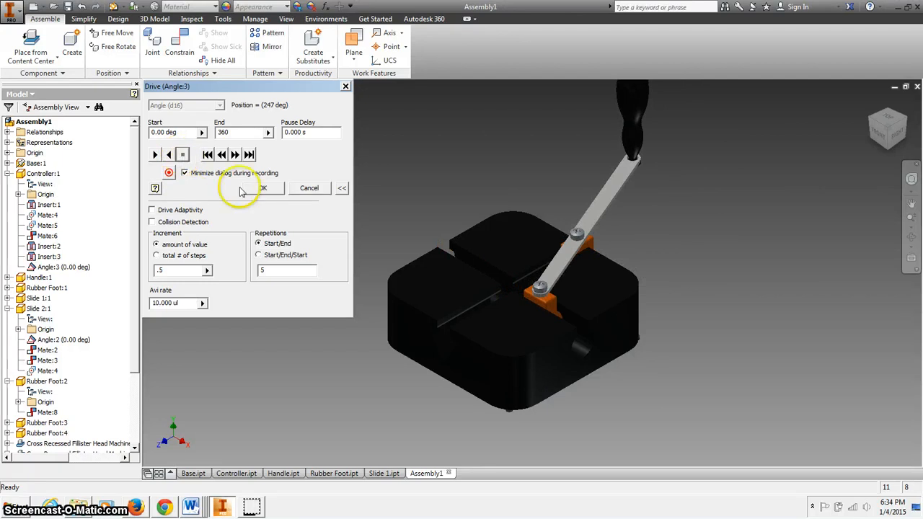
- Set the drive increment to 2 deg and play the motion in reverse
left_click_drag(186, 269, 118, 264)
type("2")
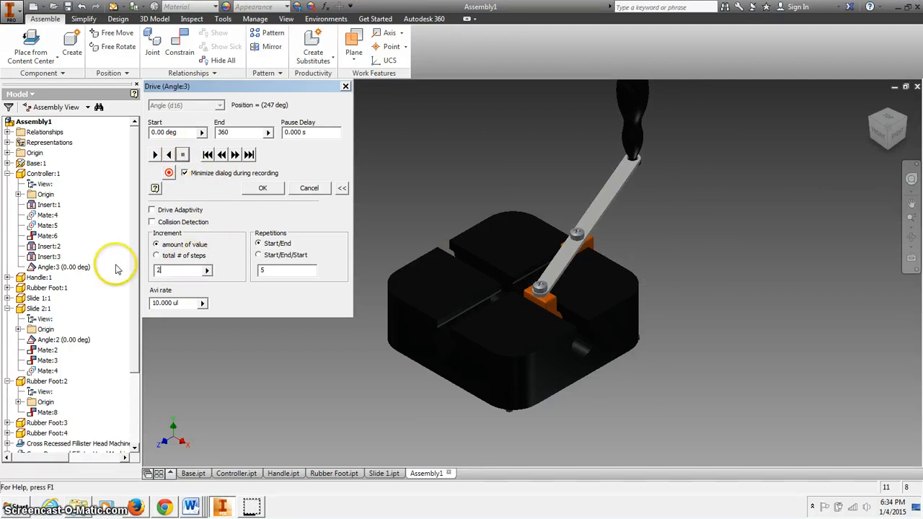
left_click(168, 156)
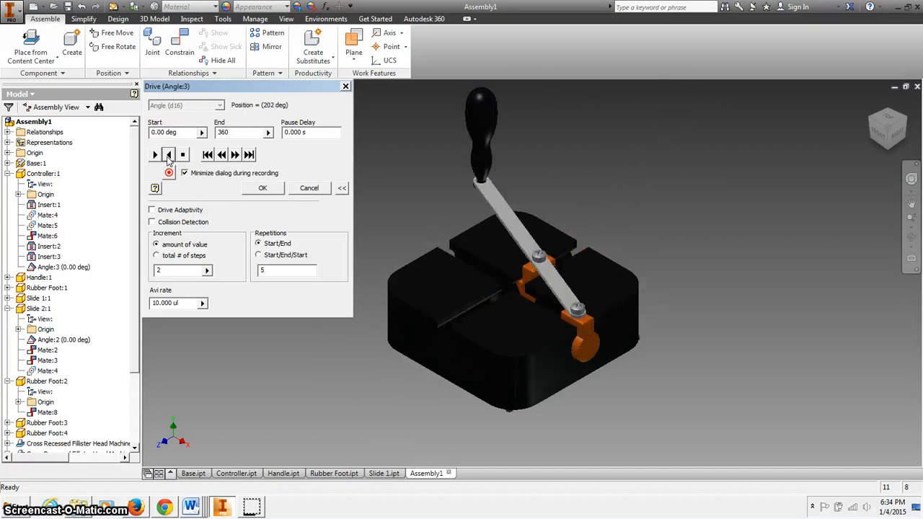
- Watch the running crank motion from the top view with the whole assembly in sight
middle_click_drag(874, 101, 819, 173)
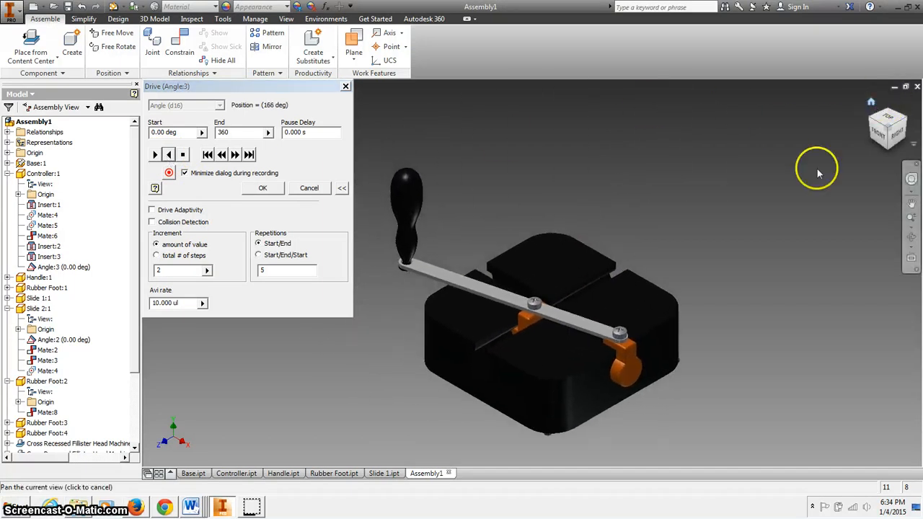
left_click(888, 119)
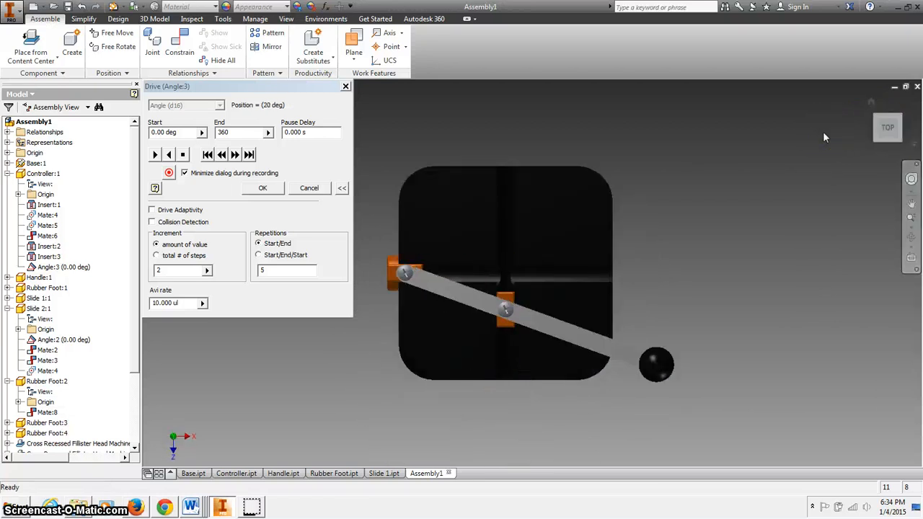
scroll(779, 162, "down", 4)
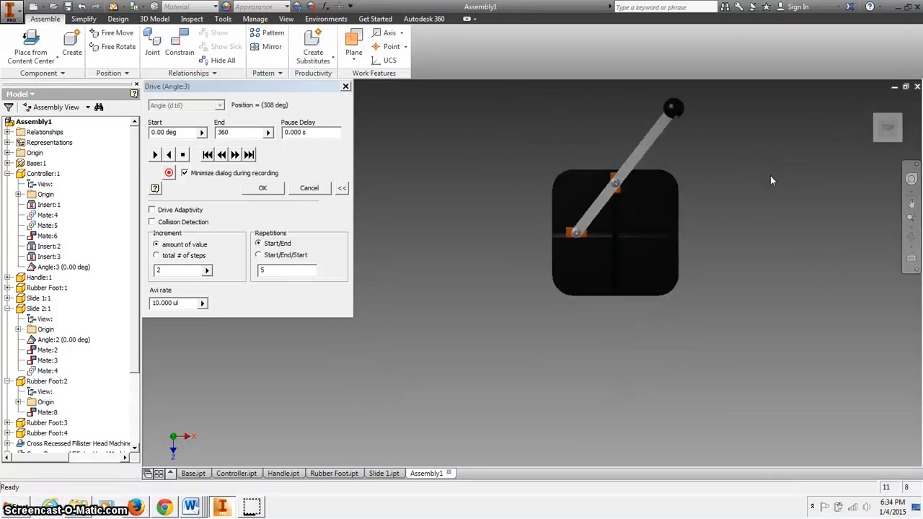
key("F2")
mouse_move(755, 209)
left_mouse_down()
mouse_move(742, 212)
mouse_move(750, 209)
left_mouse_up()
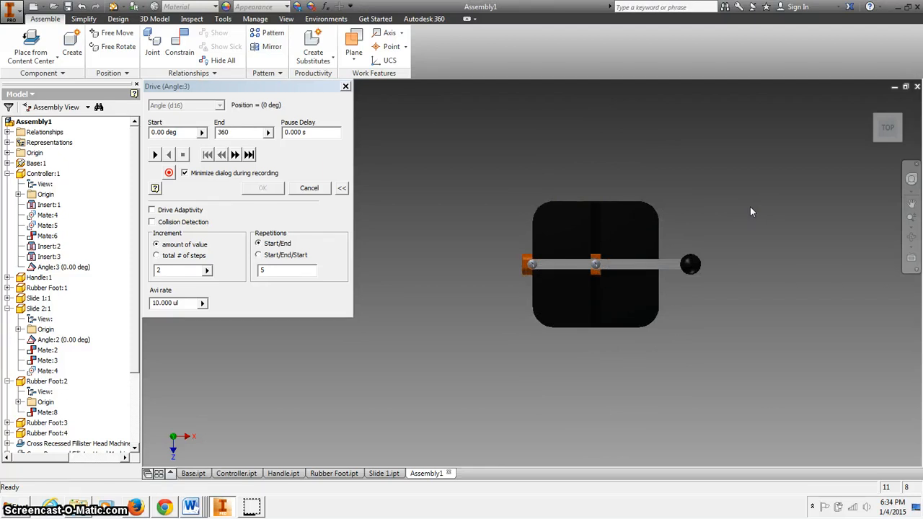
- Restore the home view and close the drive settings of the controller's angle constraint
left_click_drag(682, 265, 763, 268)
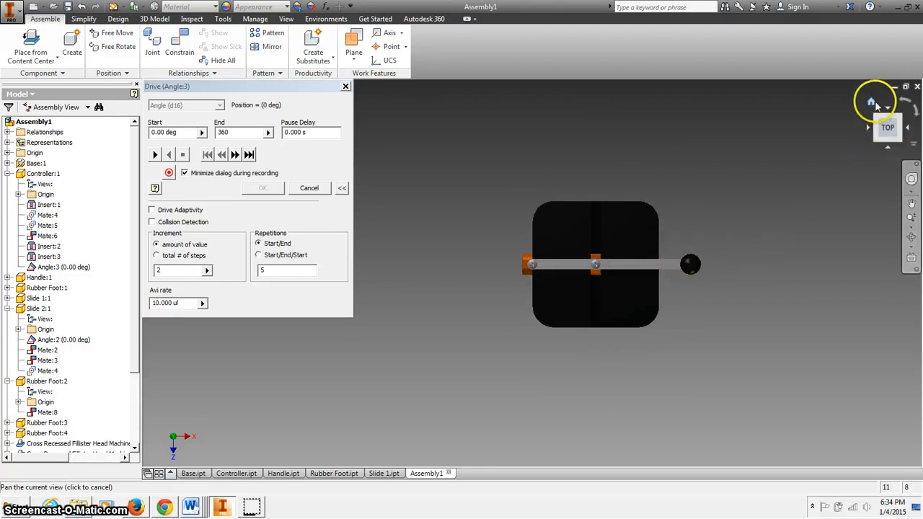
left_click(873, 103)
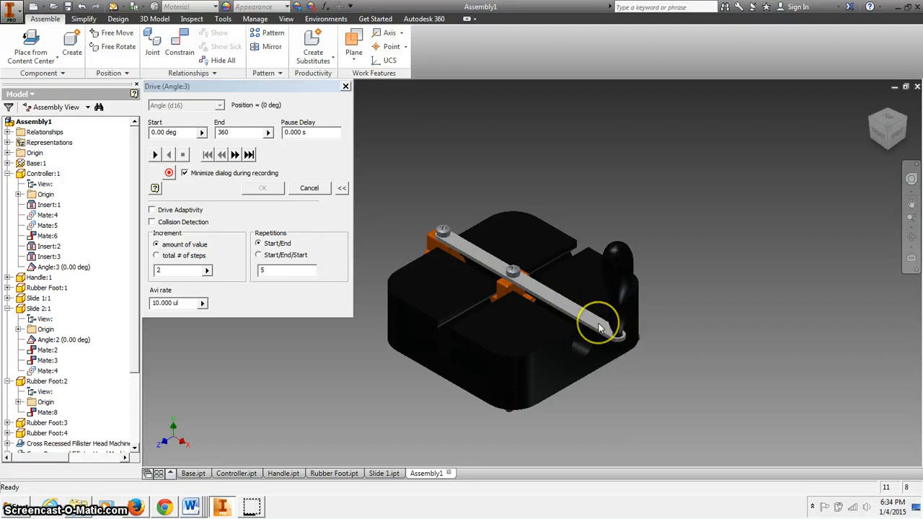
mouse_move(604, 327)
left_mouse_down()
mouse_move(625, 334)
mouse_move(610, 330)
mouse_move(628, 370)
mouse_move(587, 387)
mouse_move(494, 176)
mouse_move(560, 309)
mouse_move(503, 334)
left_mouse_up()
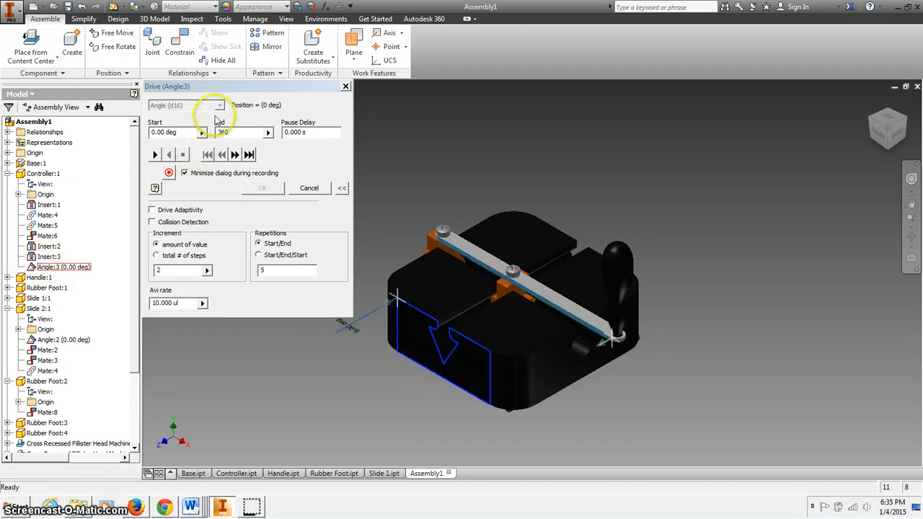
left_click(345, 88)
left_click(405, 136)
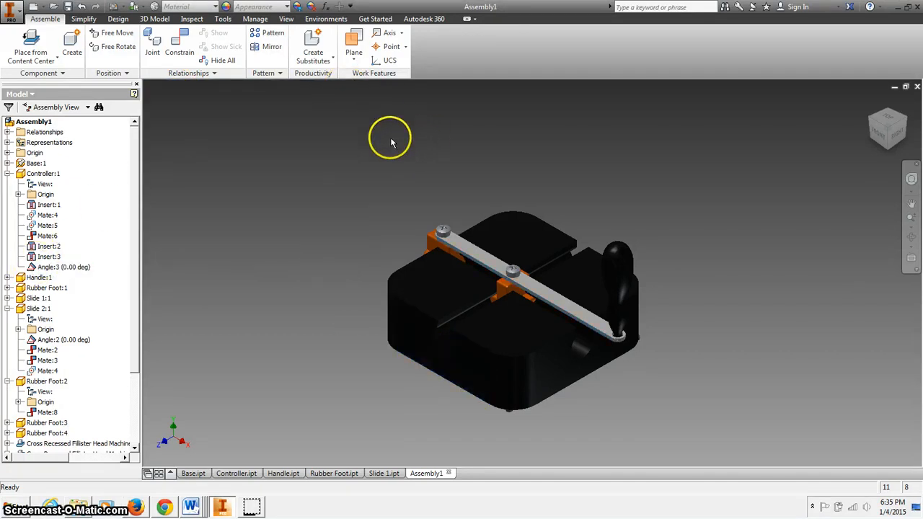
- Reopen the drive settings of the controller's angle constraint to examine the recording option, and close them
left_click(63, 268)
right_click(63, 268)
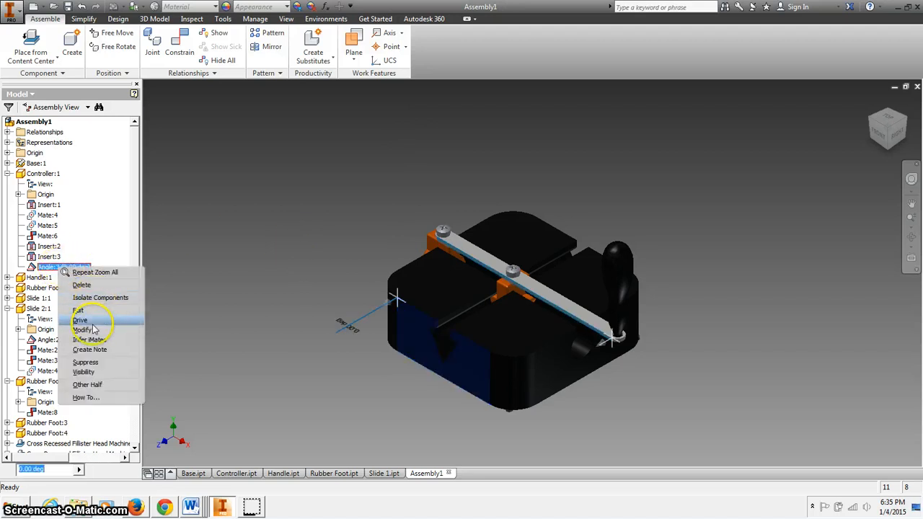
left_click(90, 320)
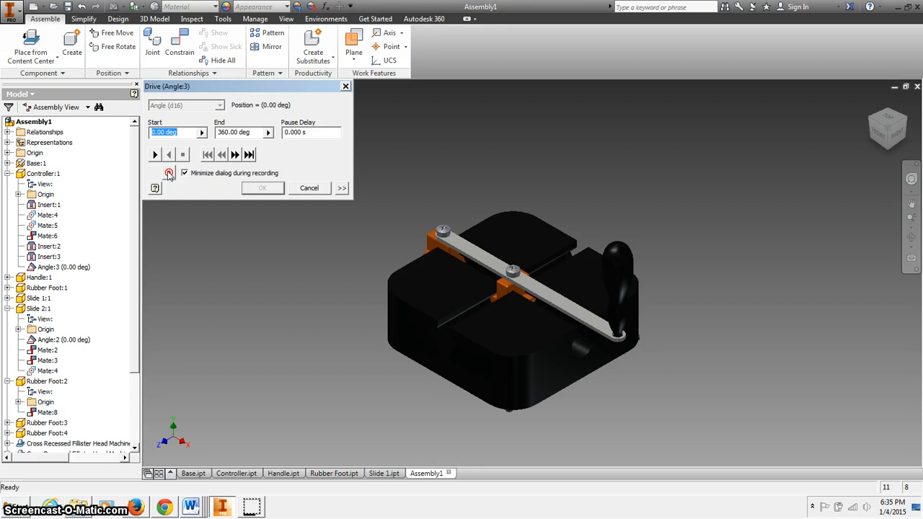
left_click(346, 86)
left_click(346, 87)
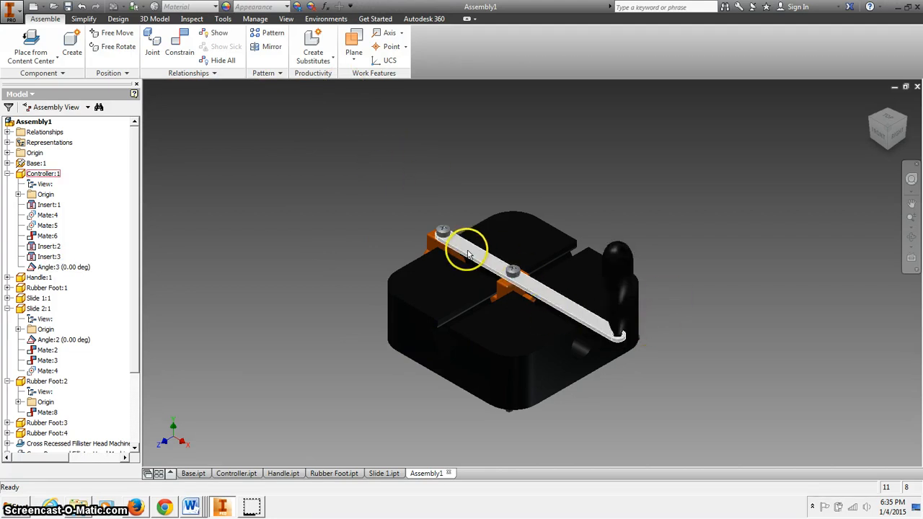
left_click(373, 205)
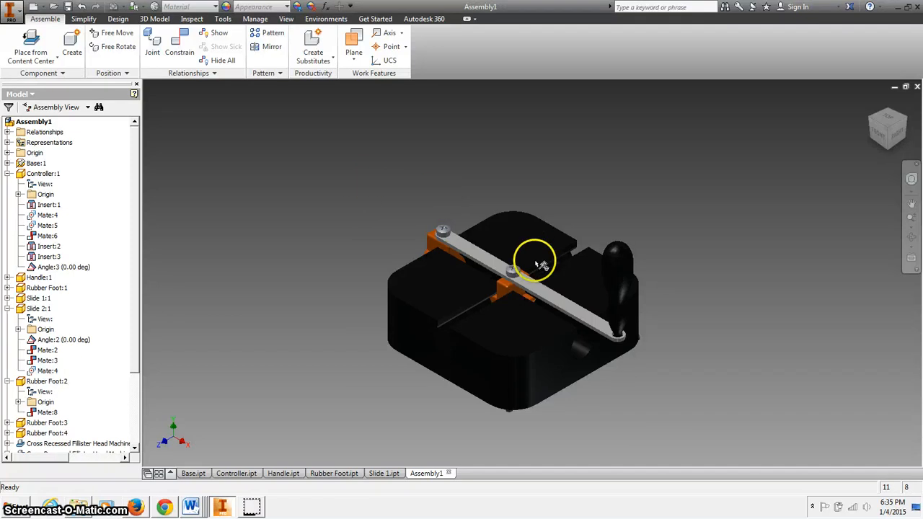
left_click(65, 267)
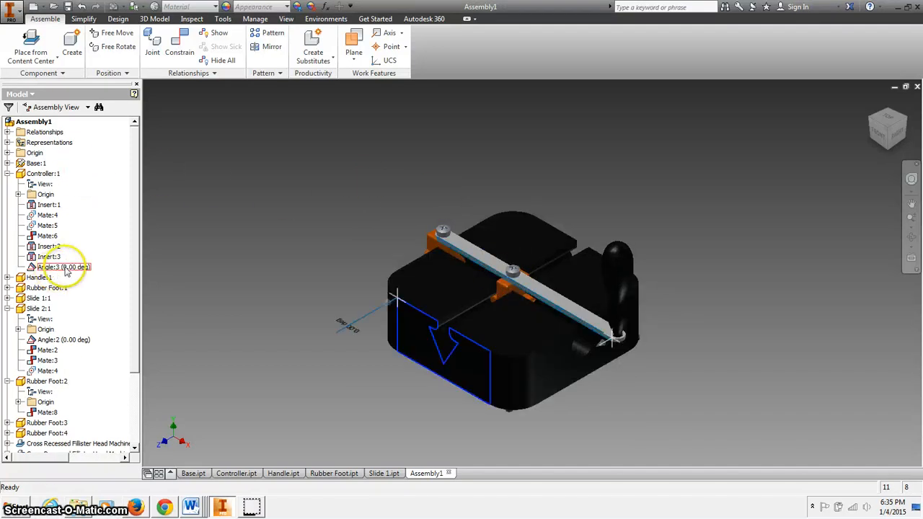
left_click(305, 428)
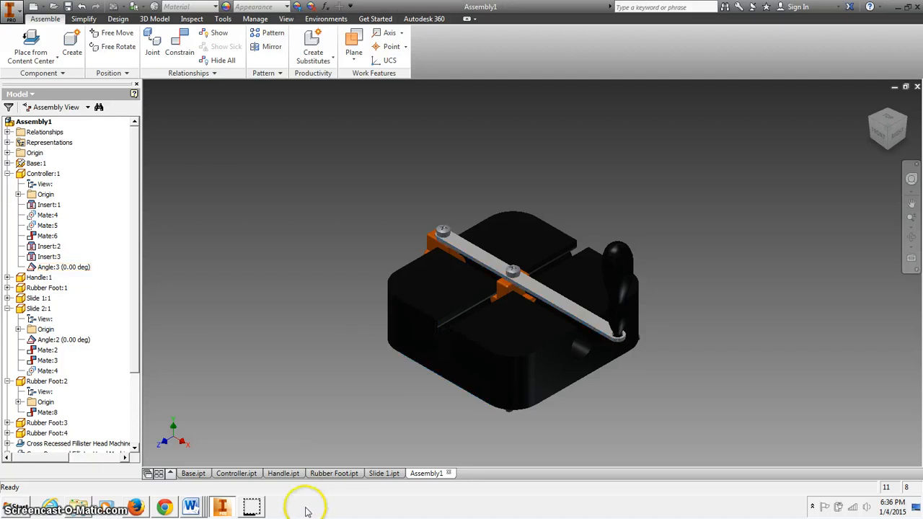